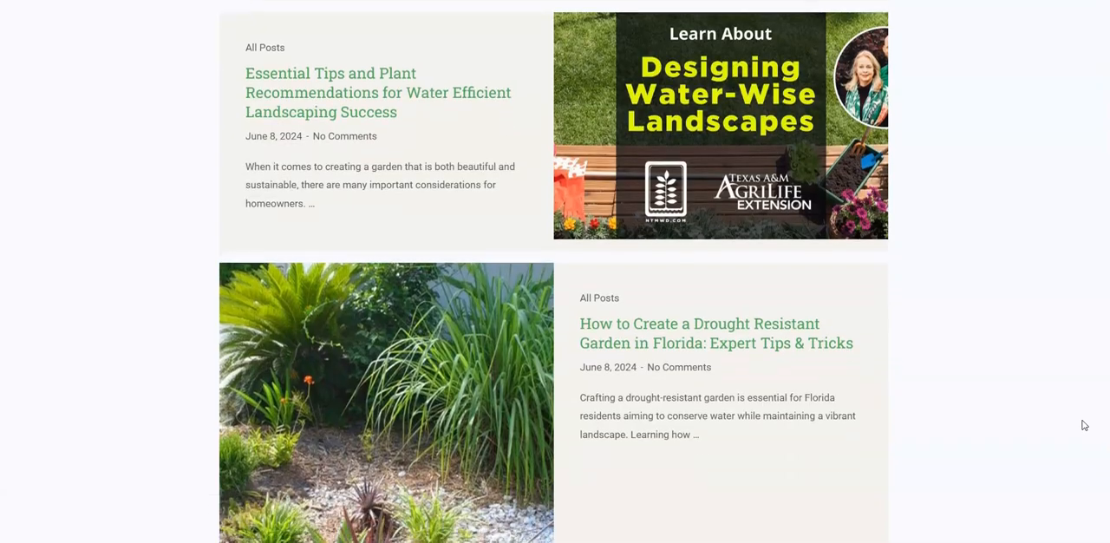
# Step: Look through the sample landscaping blog's post list and its article on Florida-friendly fertilization and soil care
pyautogui.scroll(-3, 1083, 425)
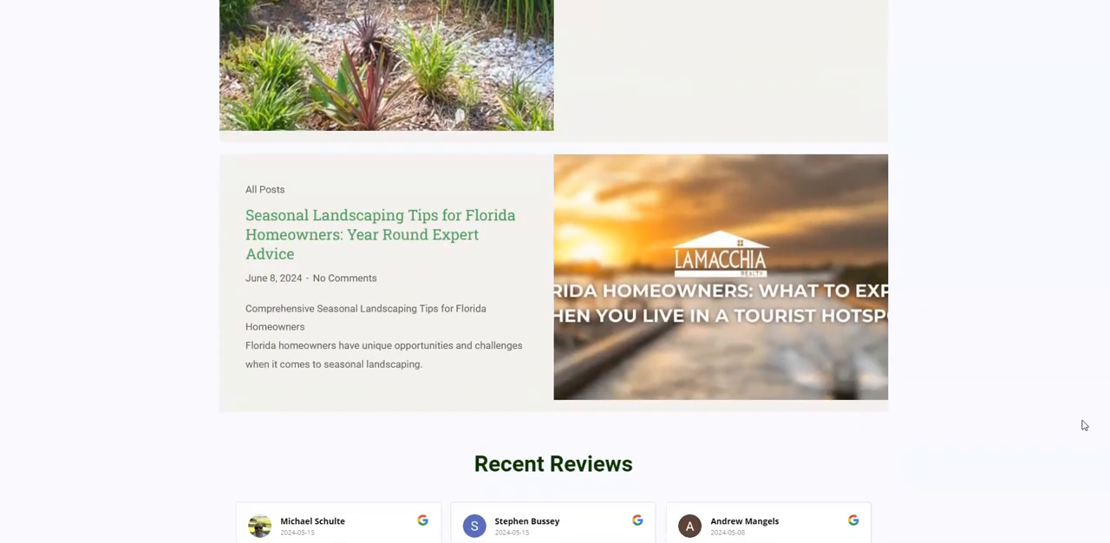
pyautogui.scroll(-4, 1083, 424)
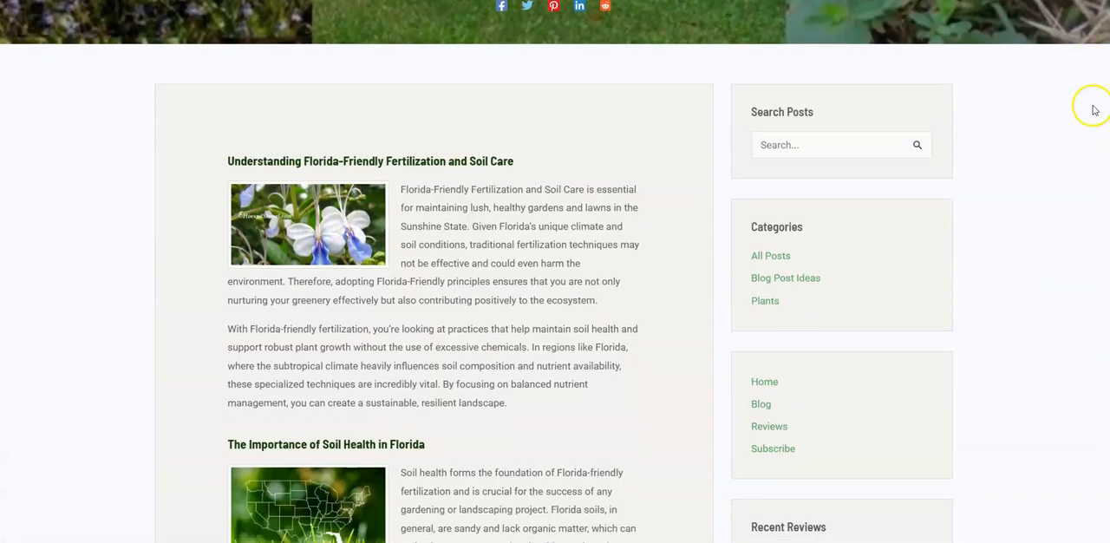
pyautogui.scroll(-4, 1092, 111)
pyautogui.scroll(-4, 1092, 110)
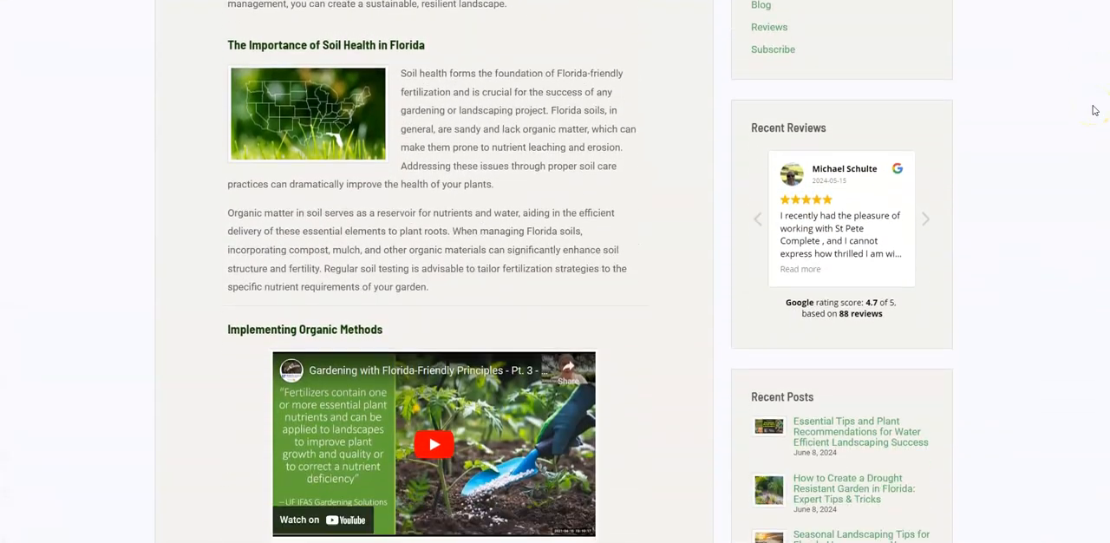
pyautogui.scroll(-5, 1094, 111)
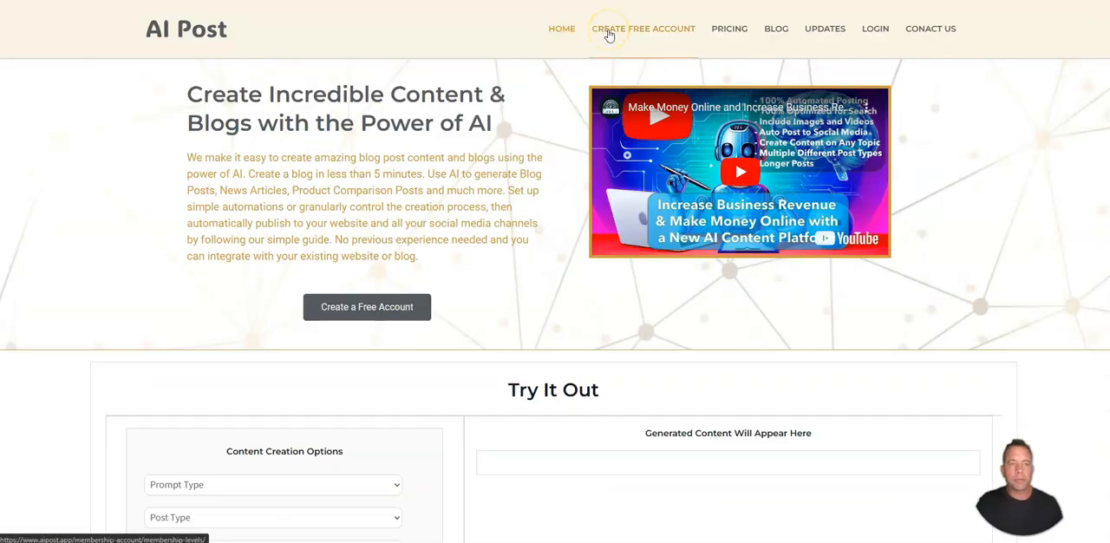
# Step: Start creating a free AI Post account by choosing the Free Account plan with 100 credits per month
pyautogui.click(609, 33)
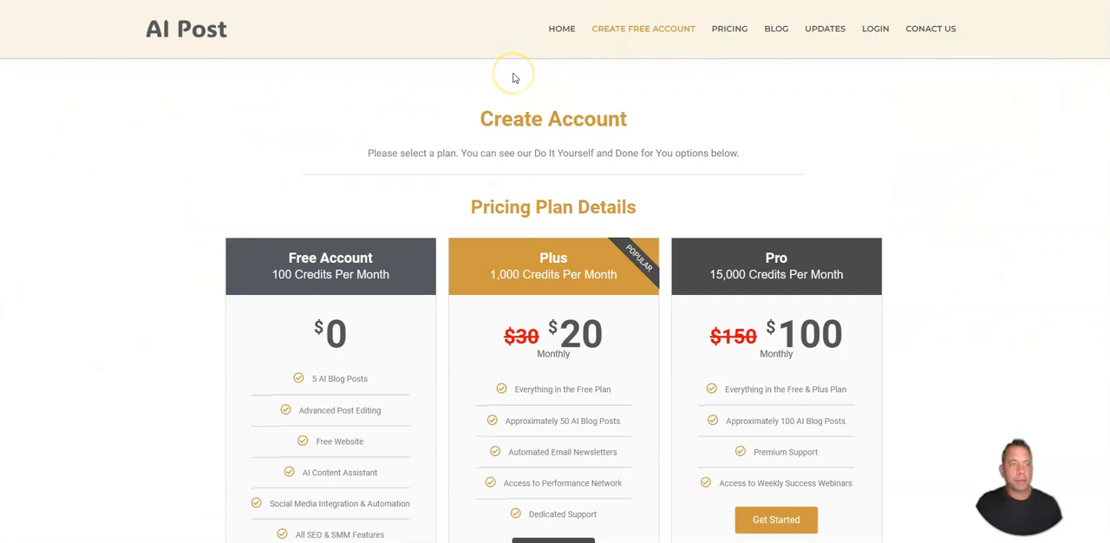
pyautogui.scroll(-2, 463, 93)
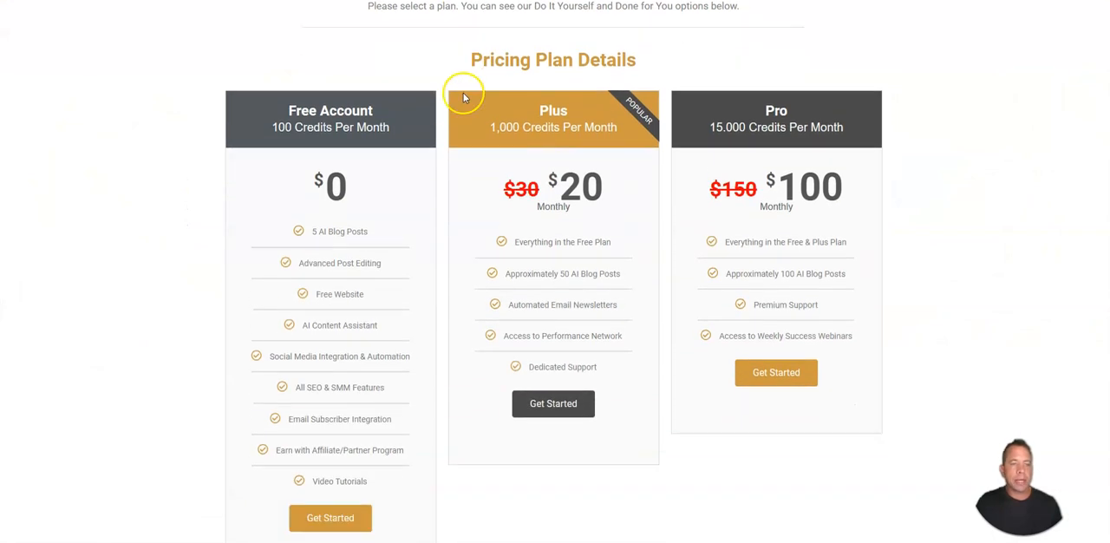
pyautogui.scroll(-1, 473, 93)
pyautogui.click(322, 434)
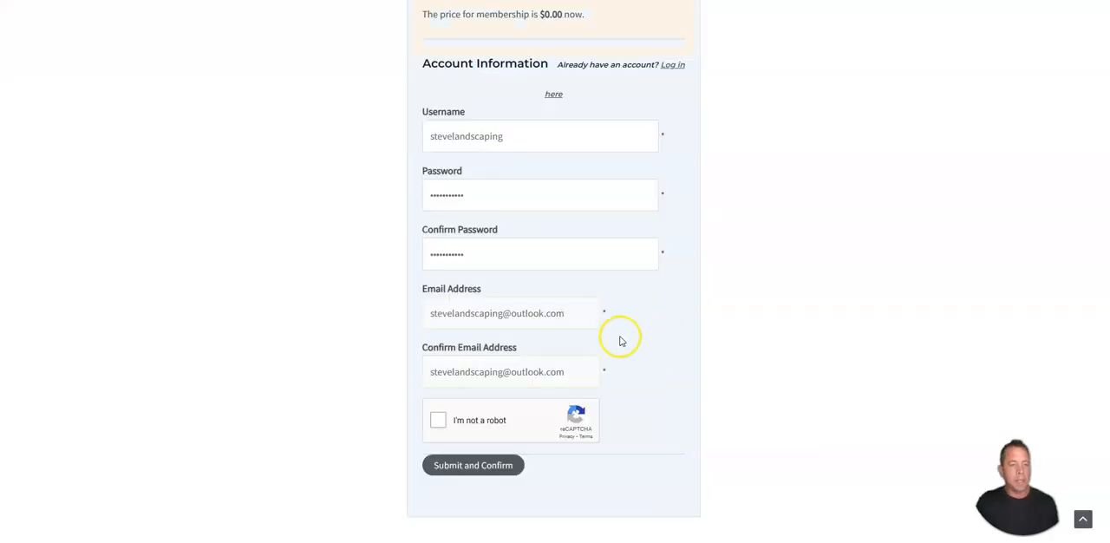
# Step: Complete the robot check on the completed registration form and submit it
pyautogui.click(438, 422)
pyautogui.click(480, 465)
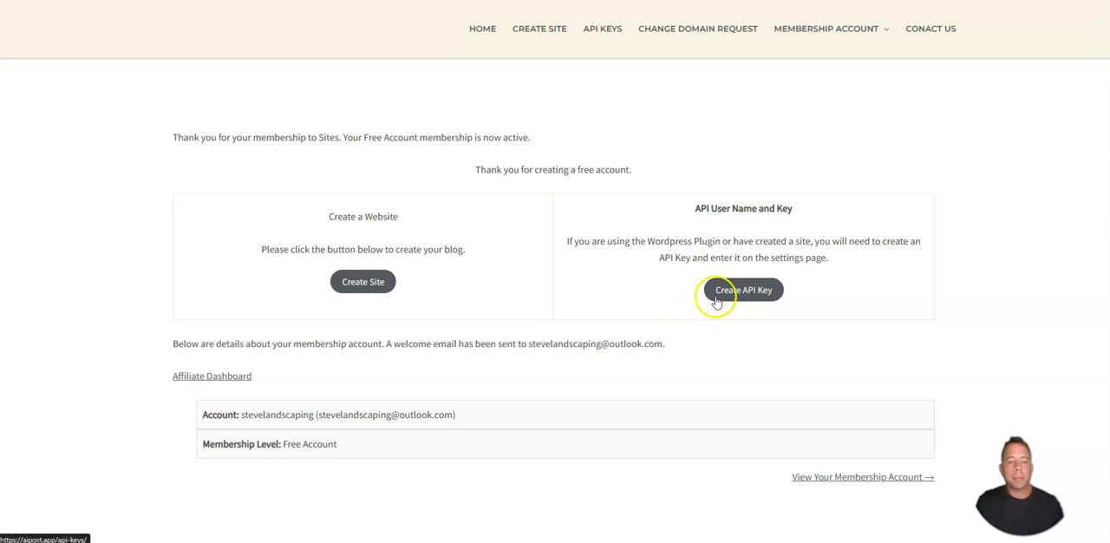
# Step: View the Steve O's Landscaping home page, then return to the membership confirmation page
pyautogui.click(661, 327)
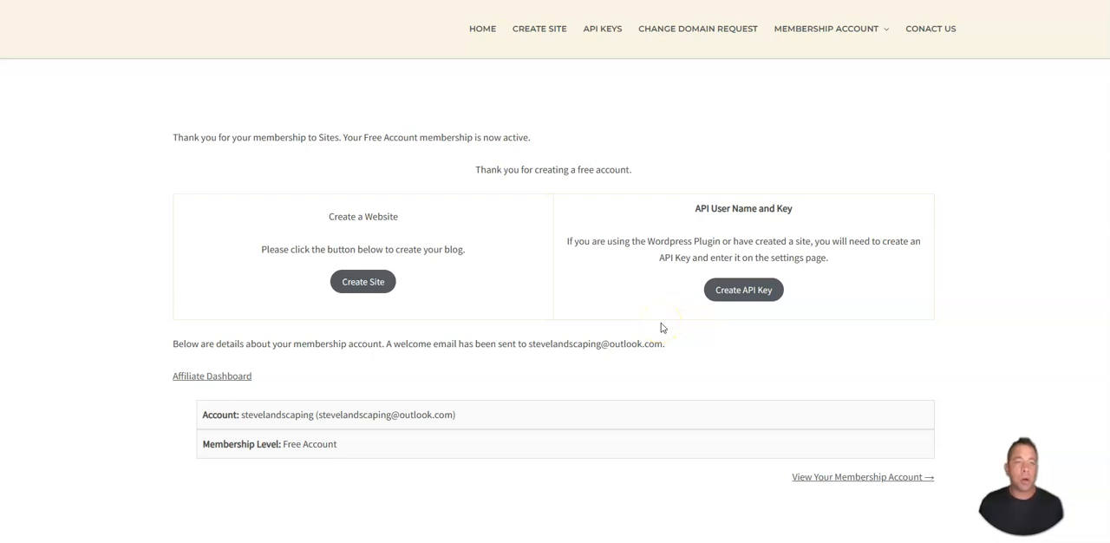
pyautogui.click(568, 131)
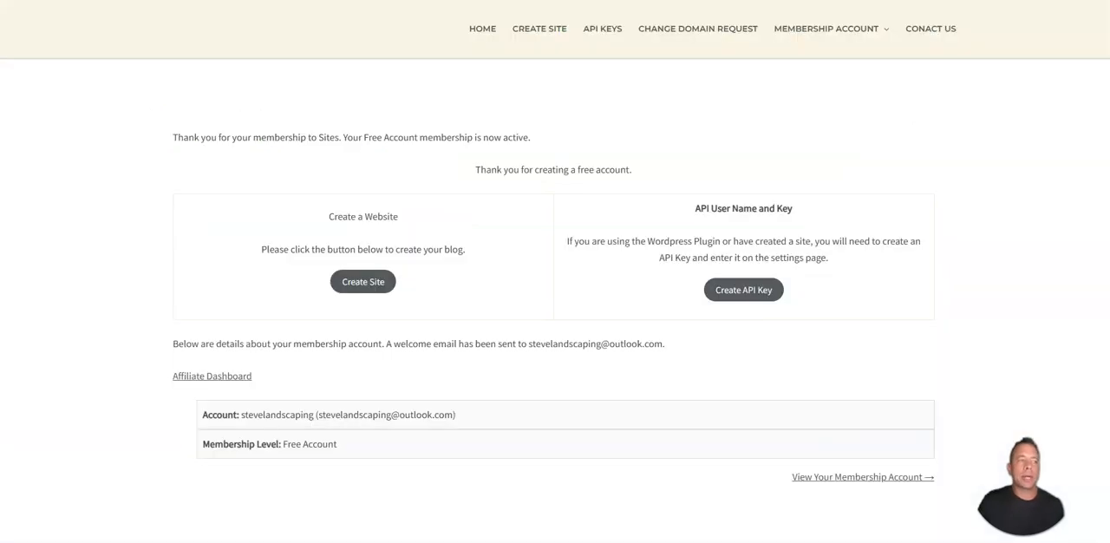
pyautogui.click(458, 106)
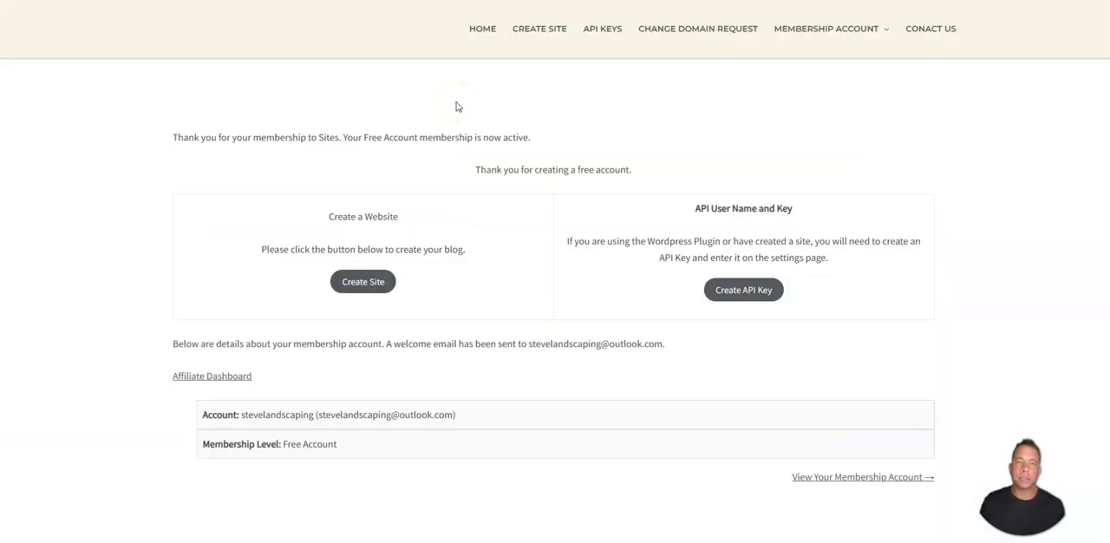
# Step: Start creating a blog site and select the Blog Template Green theme
pyautogui.click(369, 282)
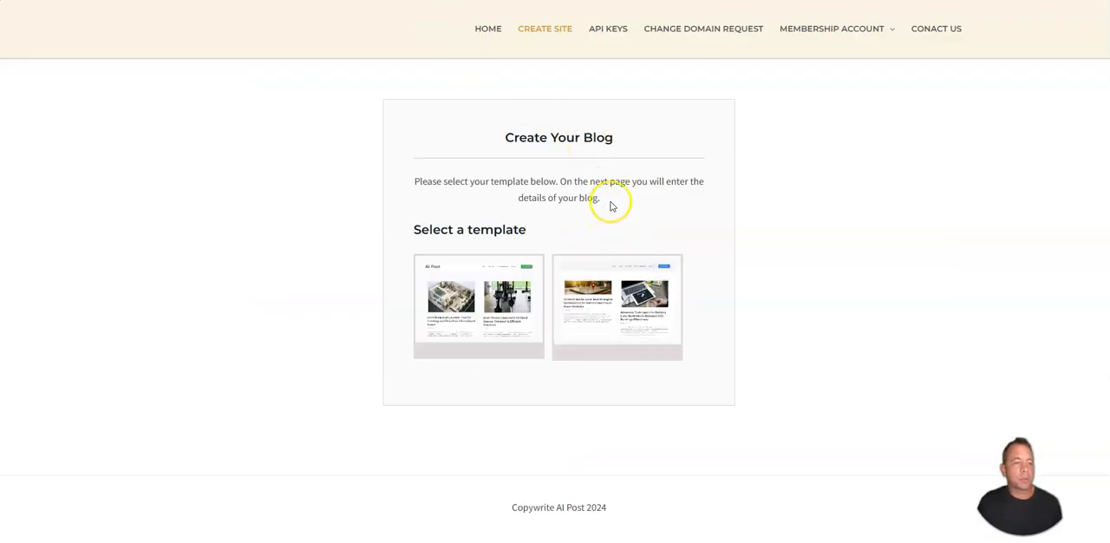
pyautogui.moveTo(471, 280)
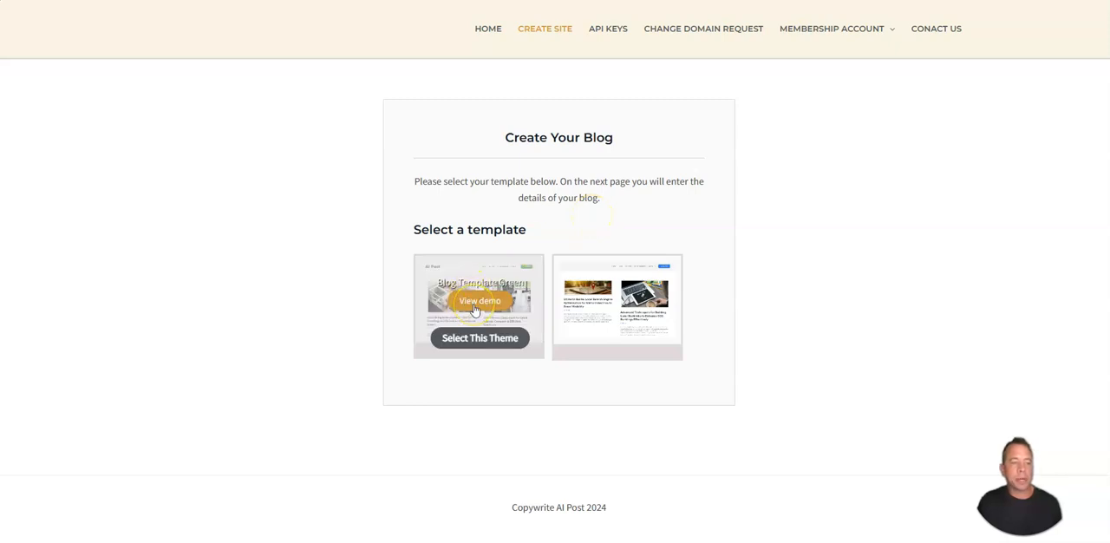
pyautogui.click(481, 344)
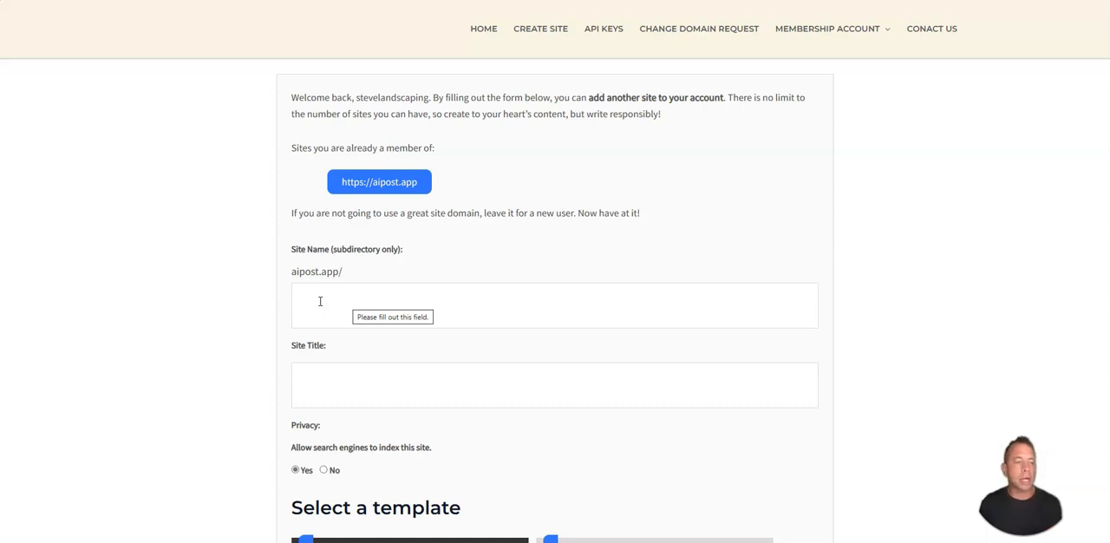
# Step: Create the site with the subdirectory name stevelandscaping and title Steve O Landscaping Blog, keeping search engine indexing allowed
pyautogui.click(319, 301)
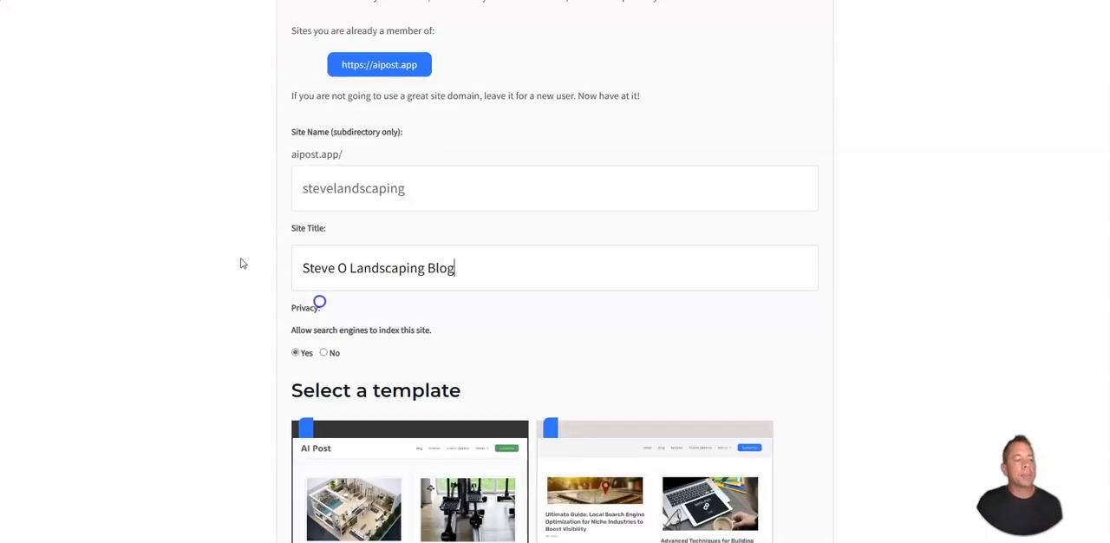
pyautogui.scroll(-2, 243, 262)
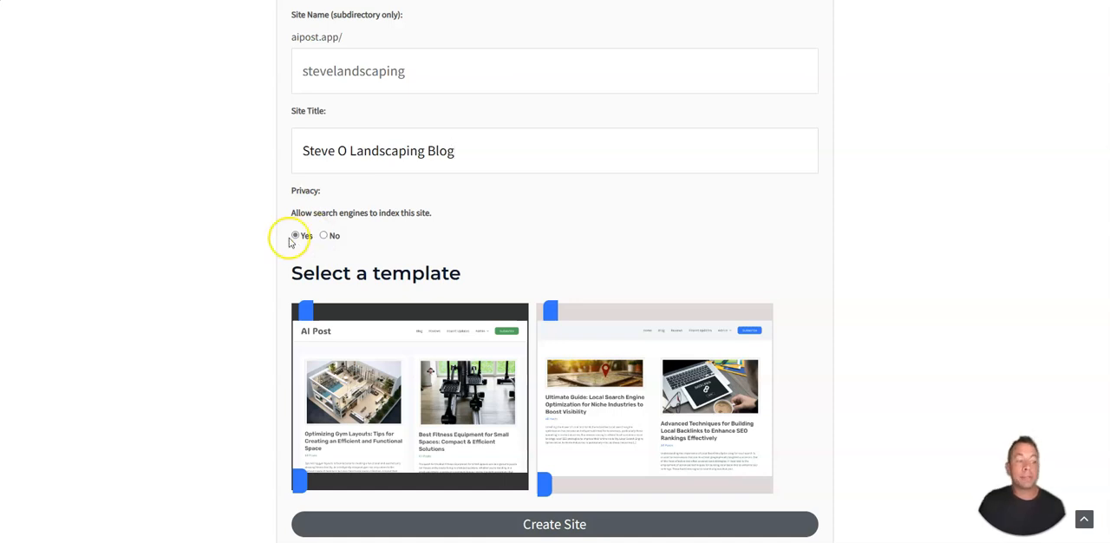
pyautogui.scroll(-2, 364, 232)
pyautogui.click(546, 431)
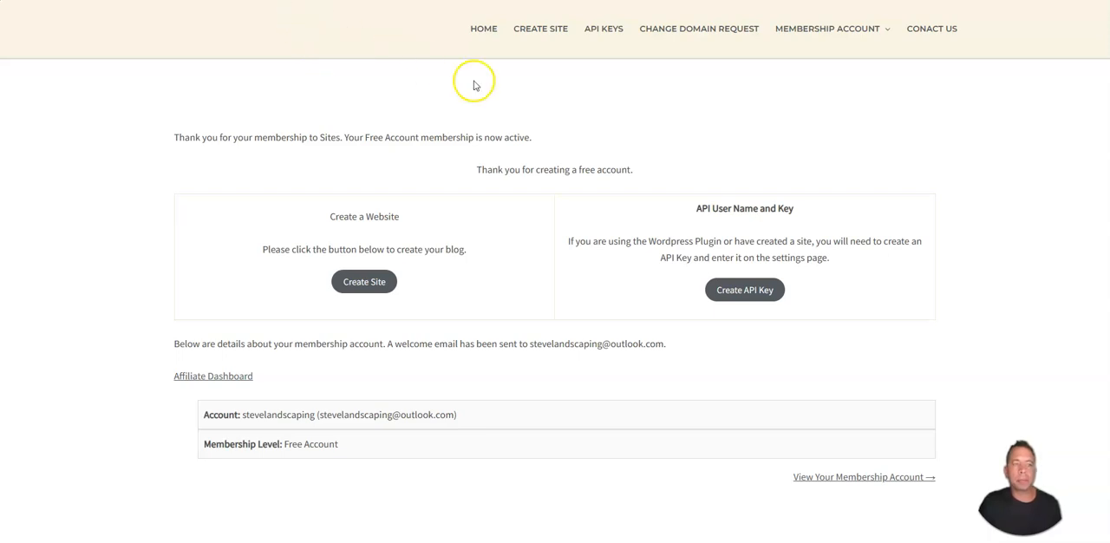
# Step: Generate an API key with the friendly name Steve O Landscaping
pyautogui.click(760, 293)
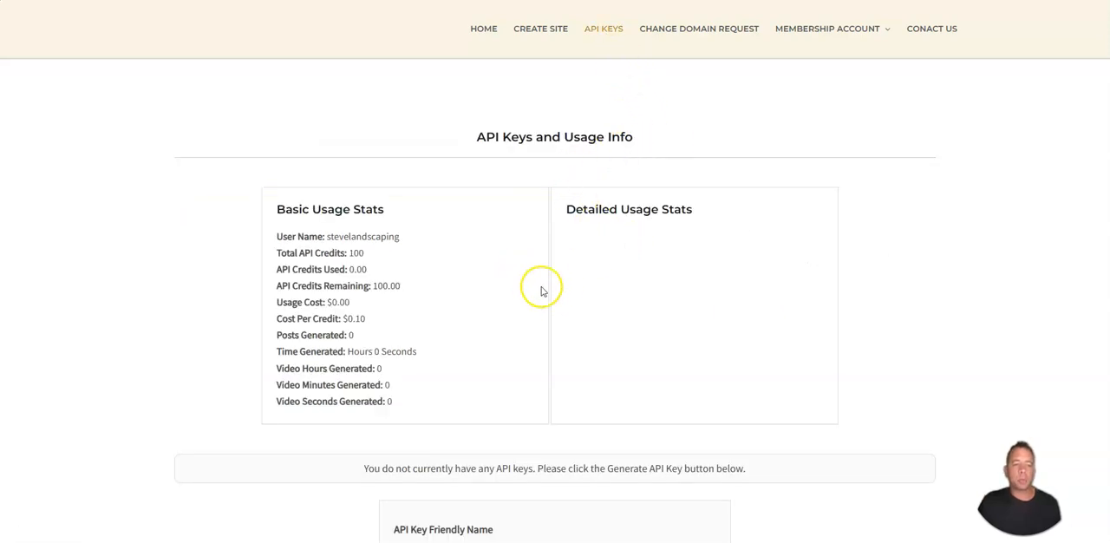
pyautogui.scroll(-1, 555, 291)
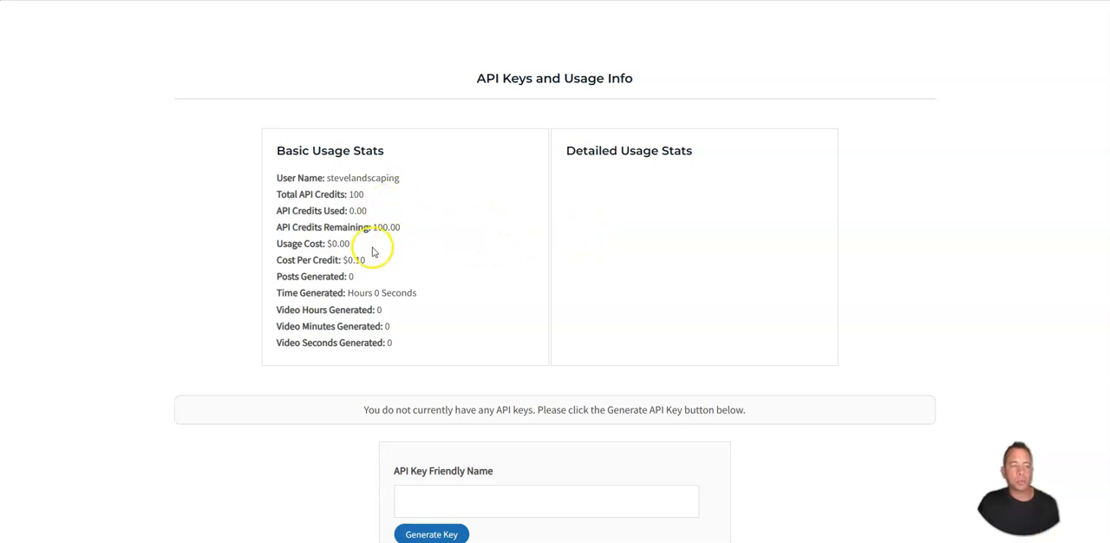
pyautogui.scroll(-2, 471, 269)
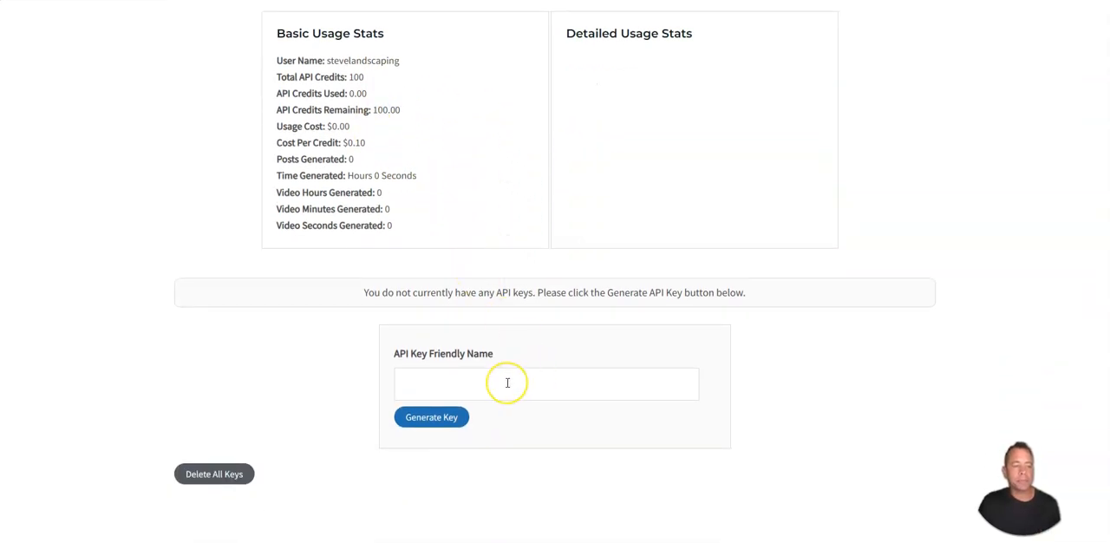
pyautogui.click(465, 388)
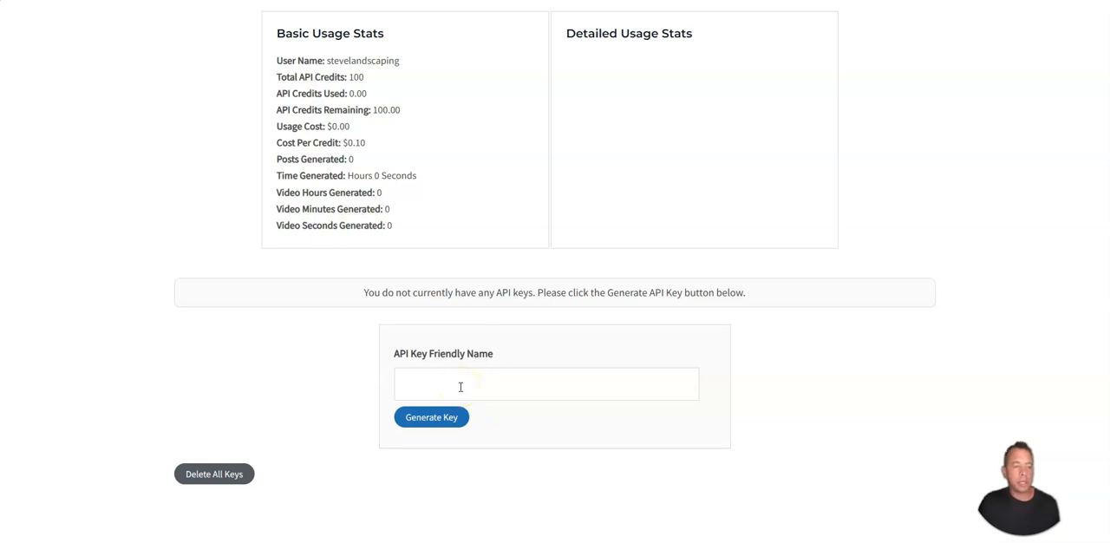
pyautogui.write('Steve O Landscaping')
pyautogui.click(430, 419)
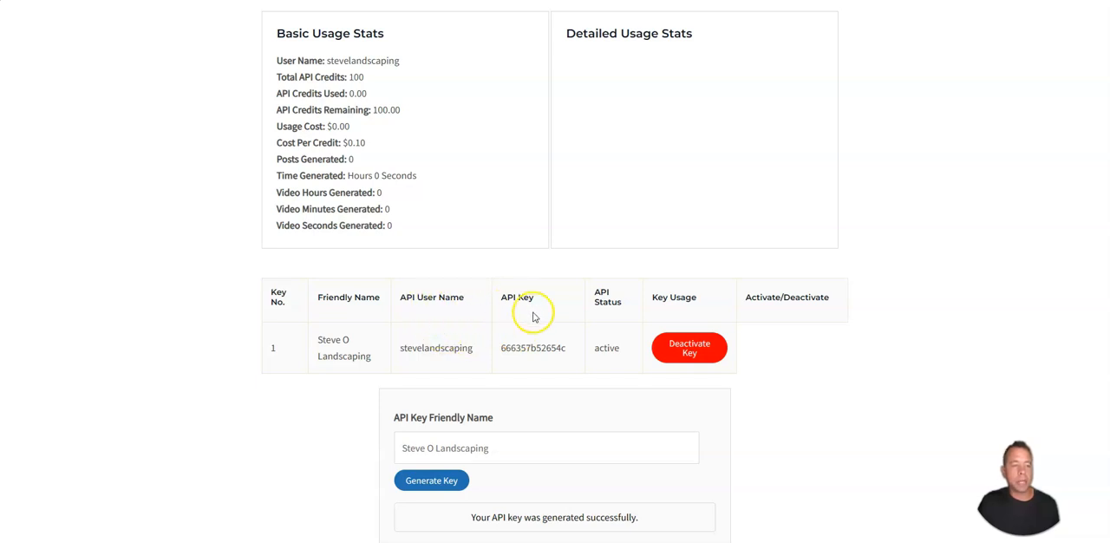
# Step: Copy the generated API key and enter it with the API user name in the AI Posts settings of the new blog's site admin
pyautogui.doubleClick(528, 348)
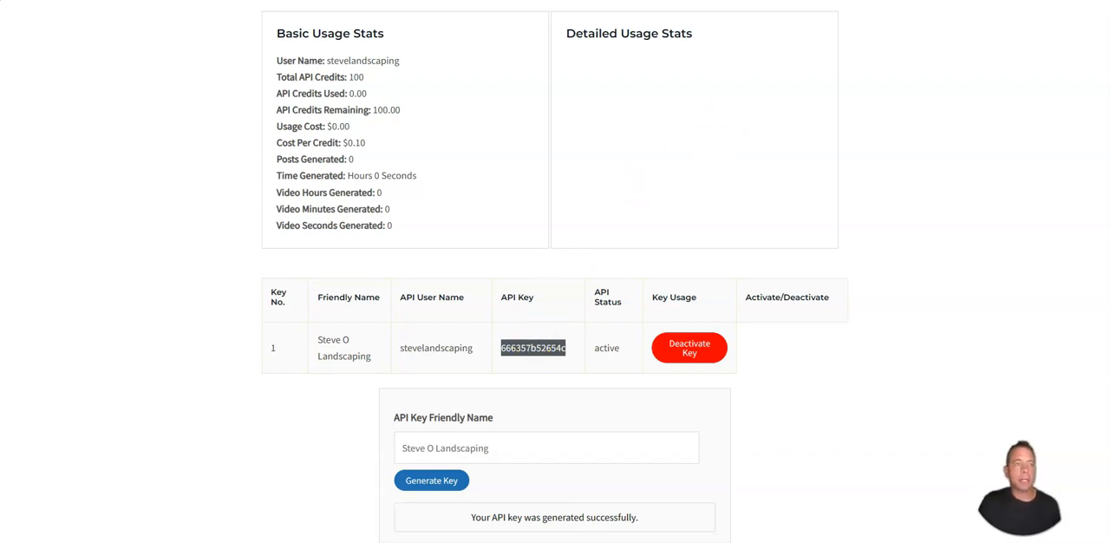
pyautogui.hotkey('ctrl', 'Tab')
pyautogui.moveTo(978, 34)
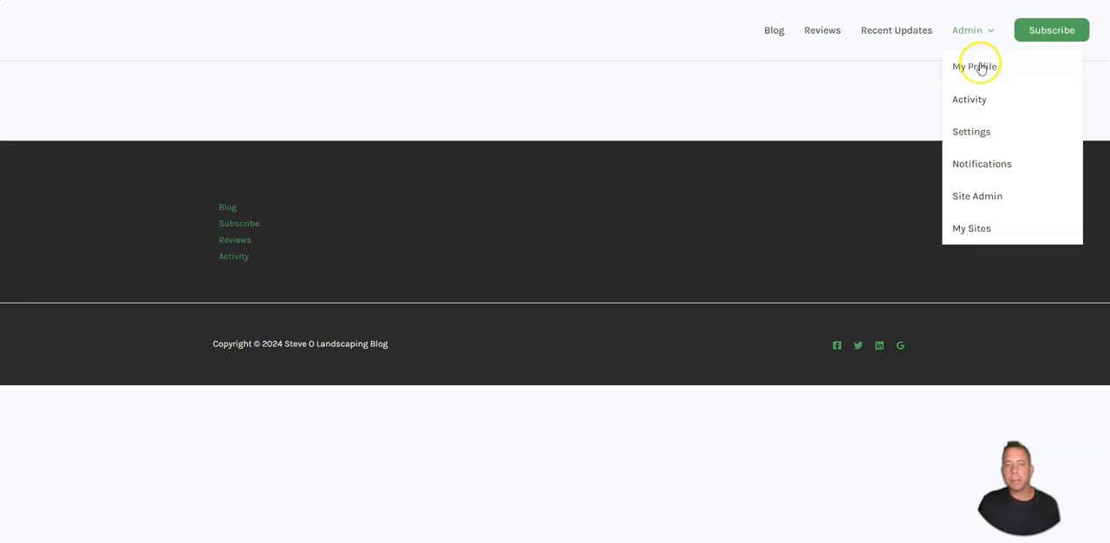
pyautogui.click(978, 197)
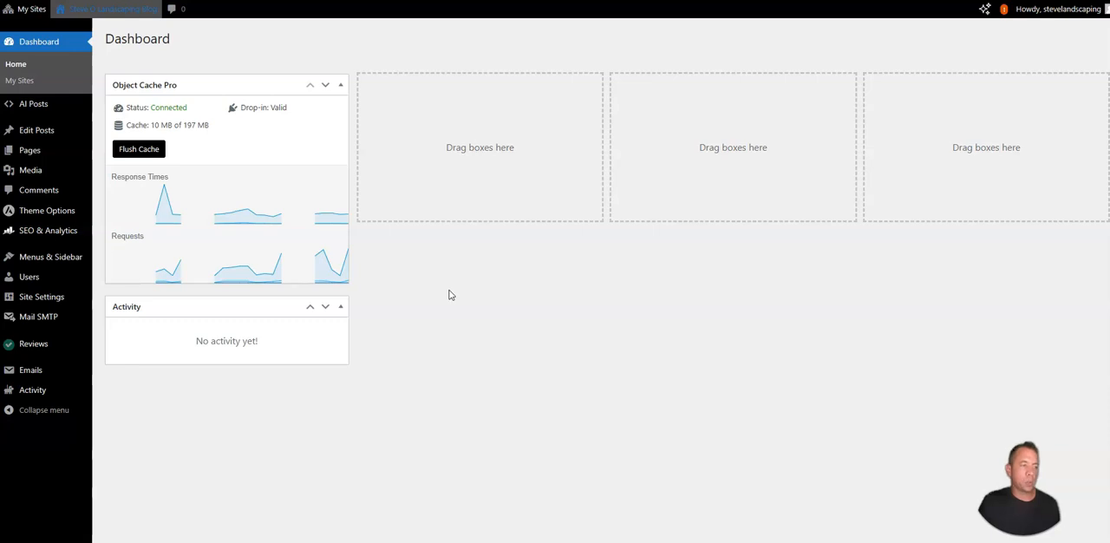
pyautogui.moveTo(39, 106)
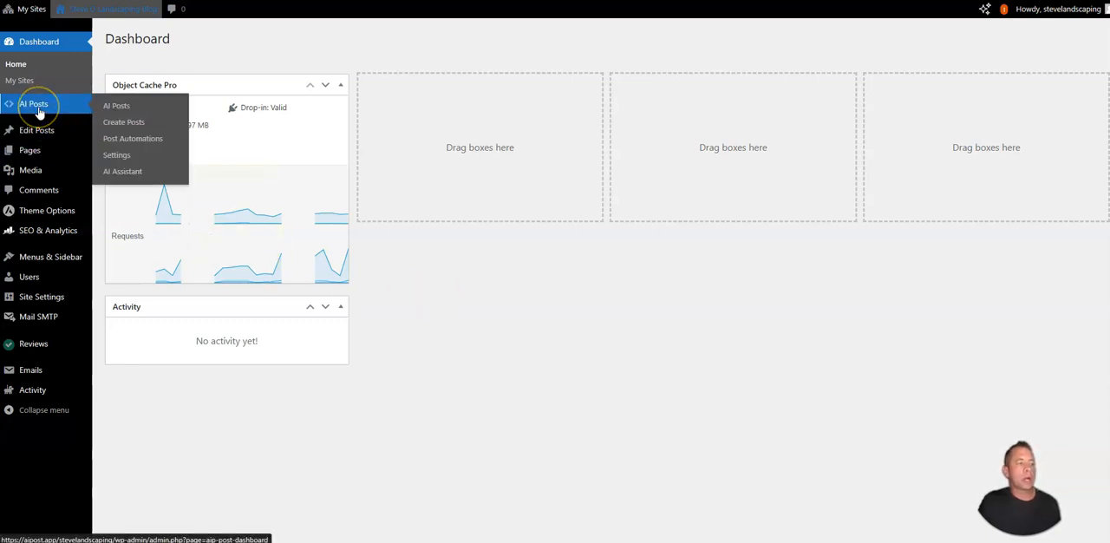
pyautogui.click(121, 158)
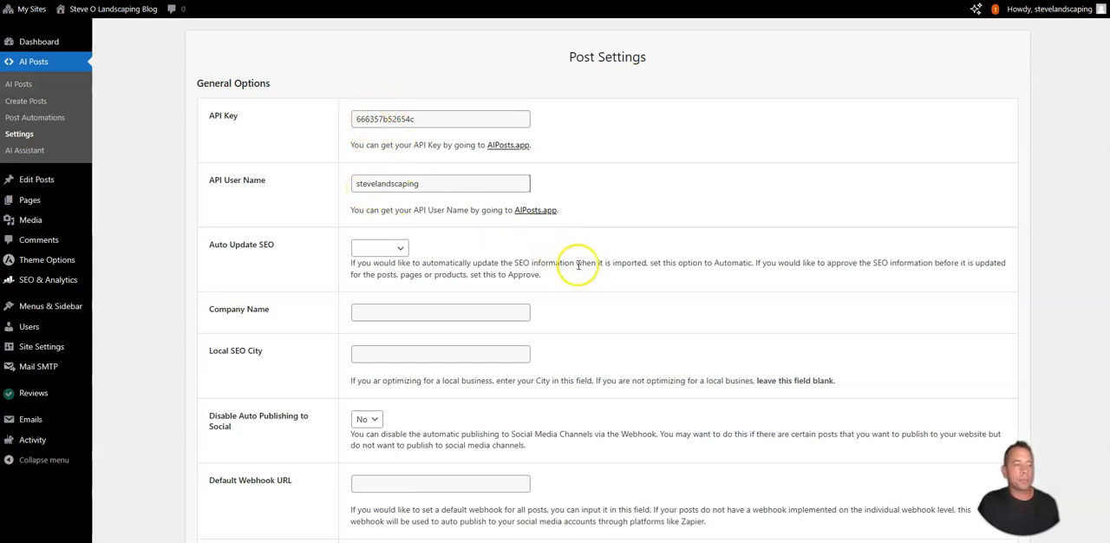
# Step: Set Auto Update SEO to Automatic, company name to Steve O Landscaping and local SEO city to St. Petersburg, and save the post settings
pyautogui.scroll(-1, 584, 274)
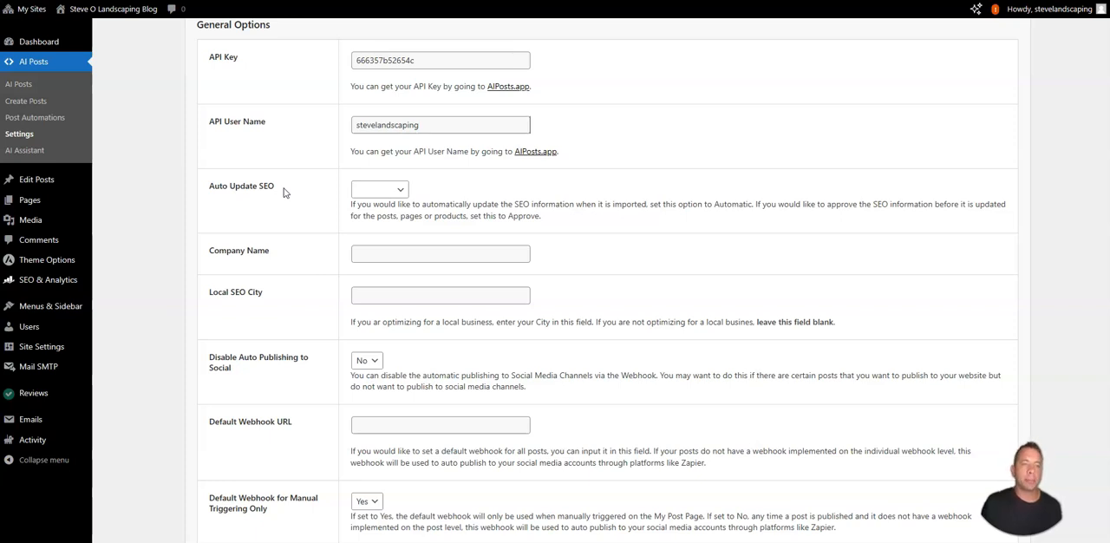
pyautogui.click(379, 189)
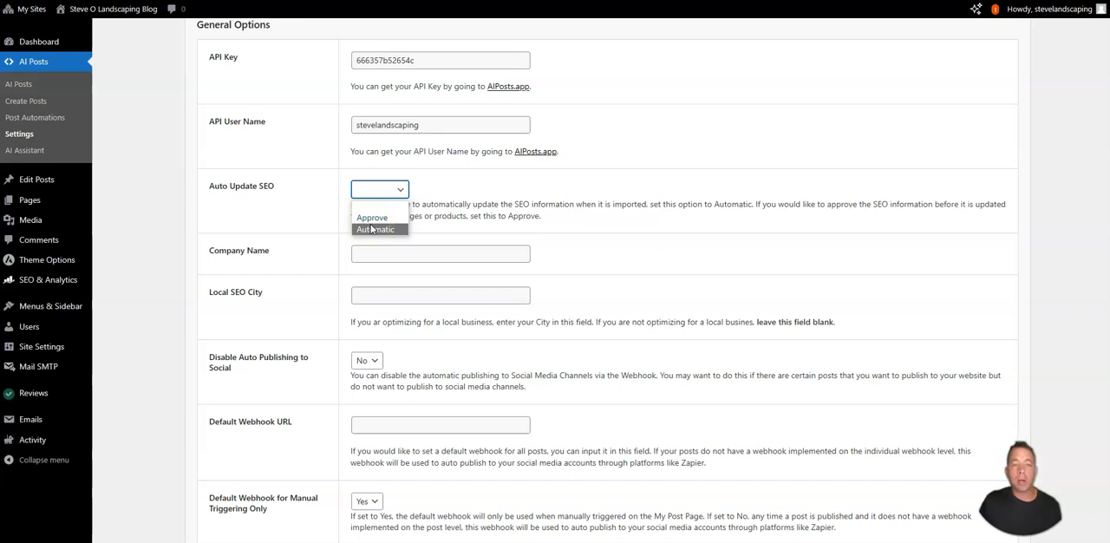
pyautogui.click(371, 218)
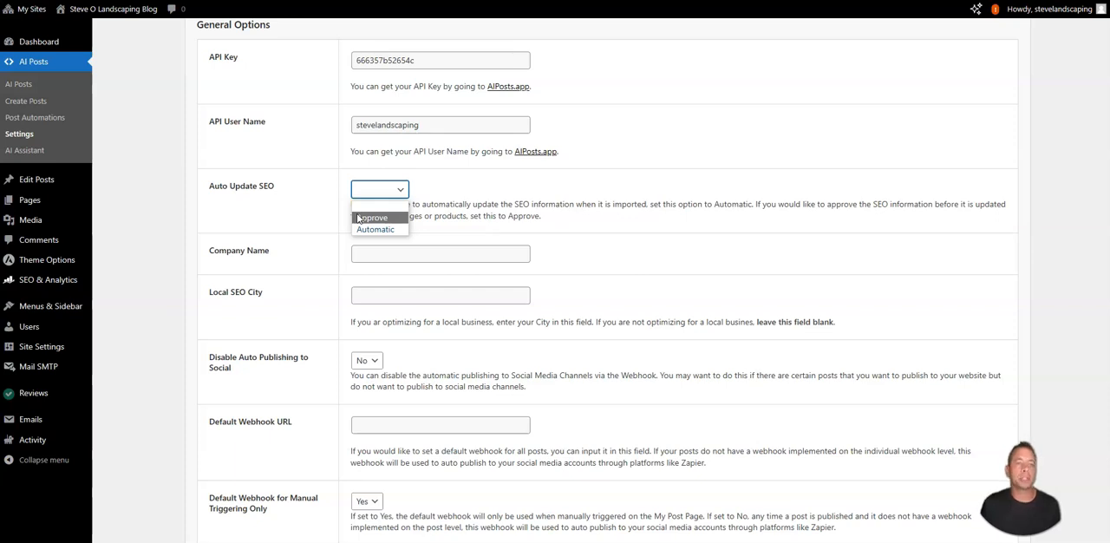
pyautogui.click(369, 229)
pyautogui.click(374, 249)
pyautogui.write('Steve O Landscaping')
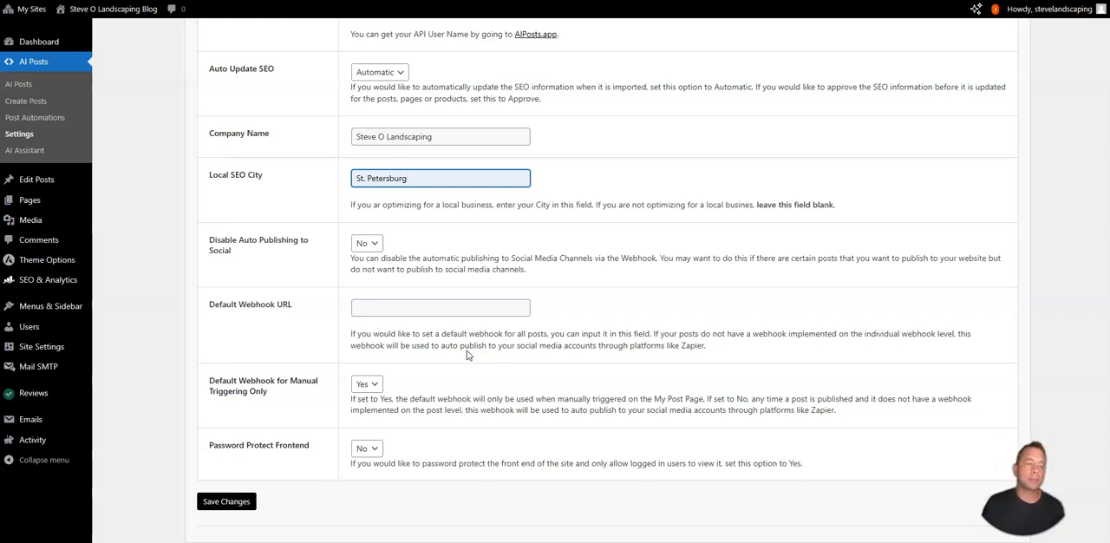
pyautogui.click(367, 244)
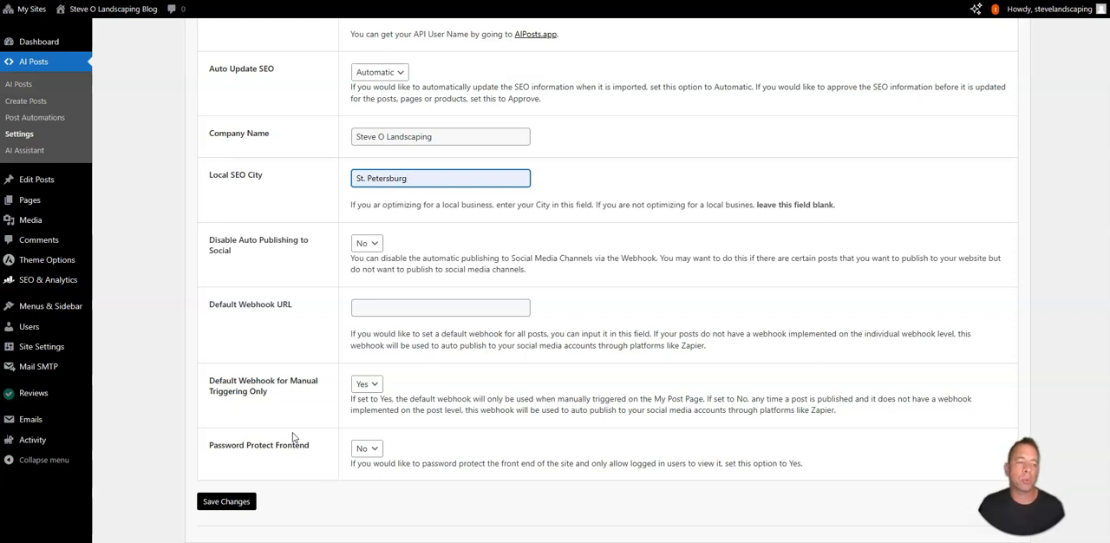
pyautogui.press('Return')
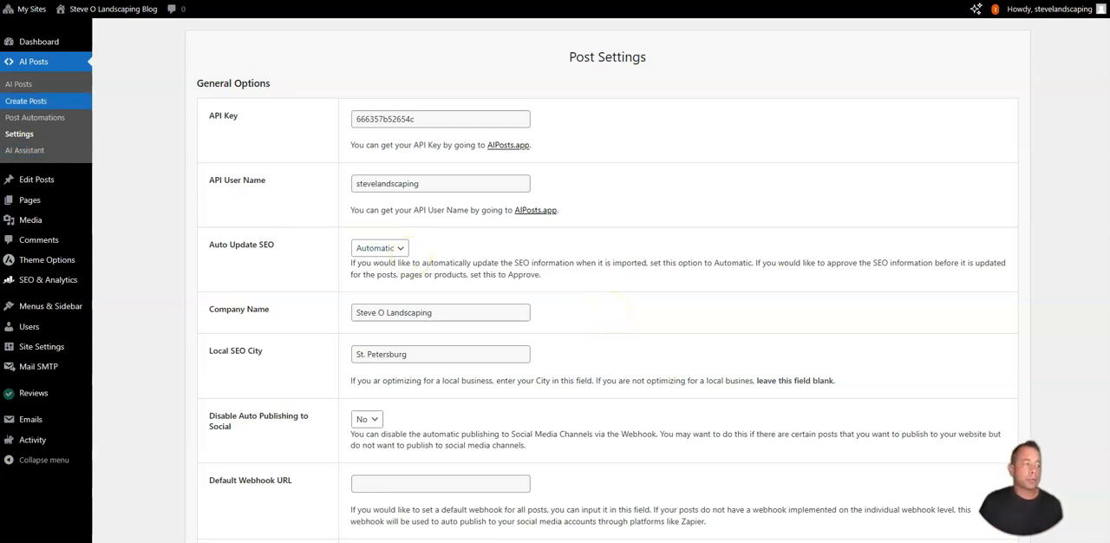
# Step: Open the Create Posts page of AI Posts
pyautogui.click(10, 108)
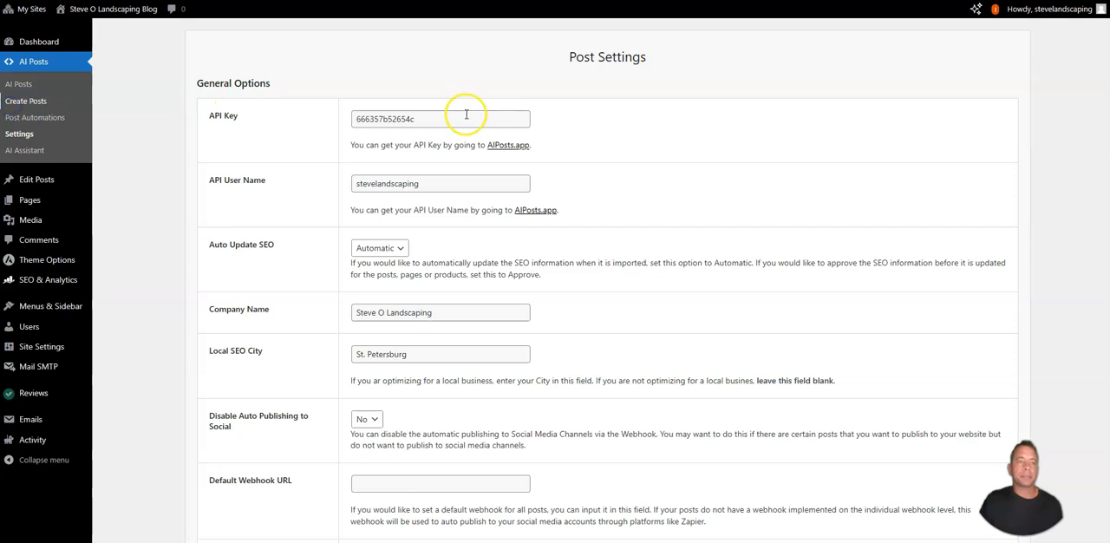